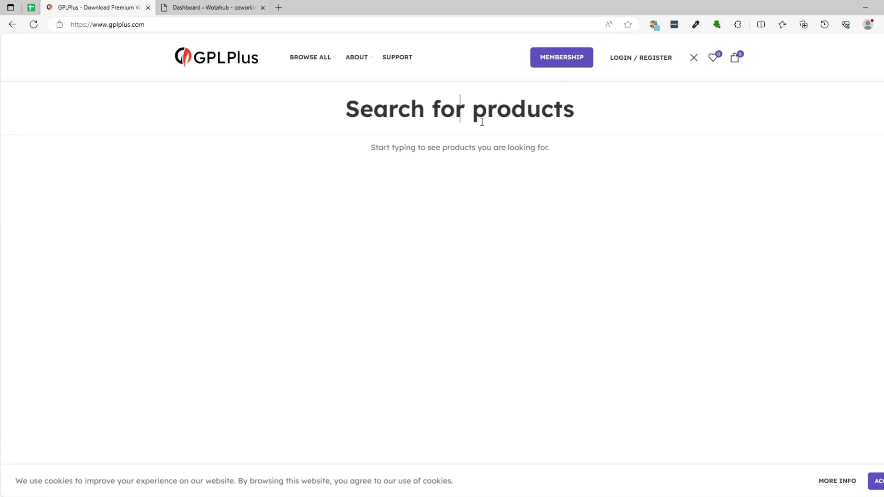
Search the store for Vehica and open the Vehica – Car Directory & Listing WordPress Theme product page.
text(Vehica)
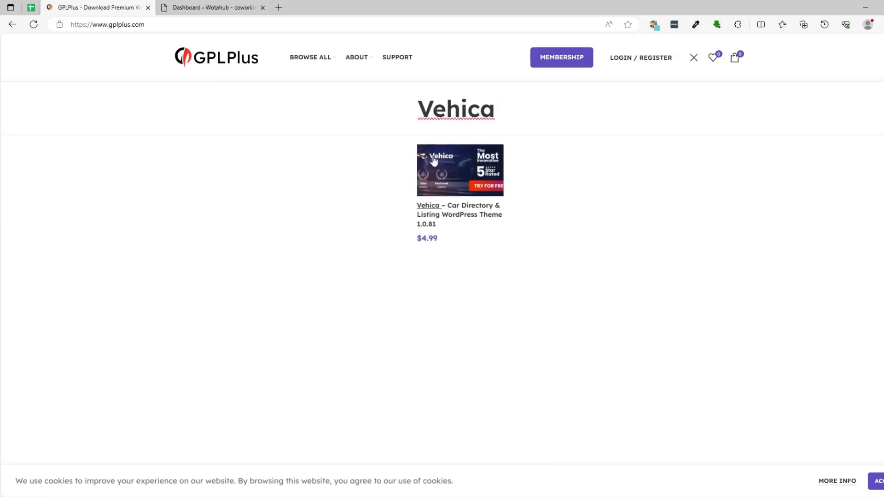
click(451, 171)
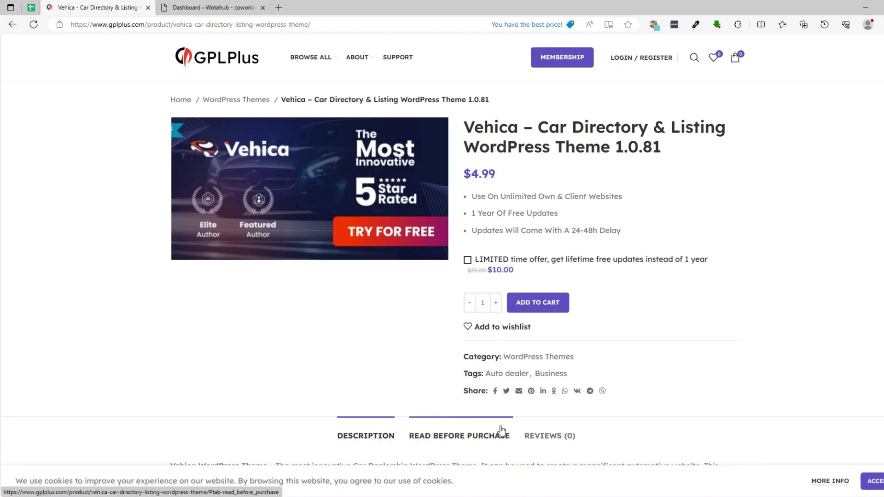
In File Explorer, extract the Vehica-v1.0.81-Car-Dealer-Automotive-Listing archive on the Desktop into its own folder, cancelling any file replacement.
click(400, 496)
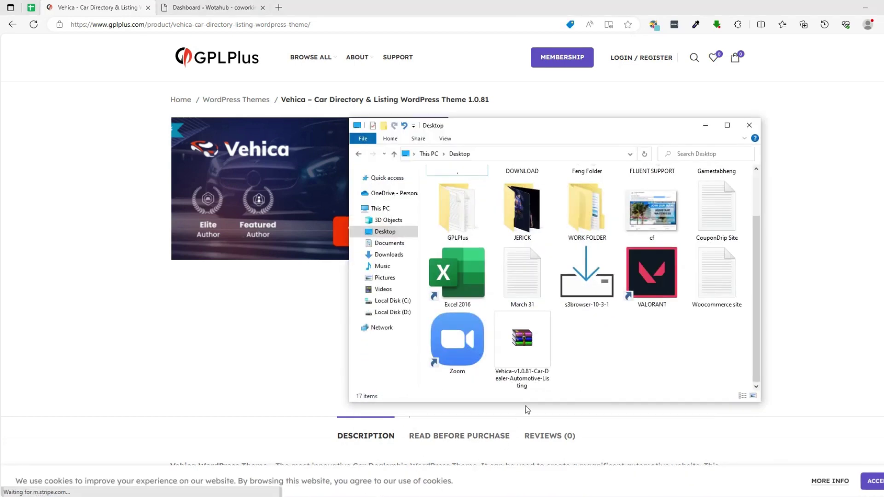
right_click(529, 346)
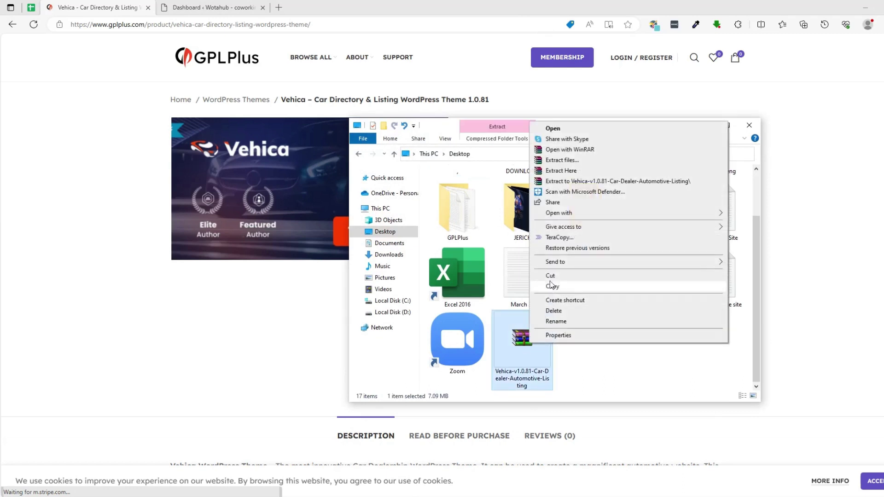
click(560, 160)
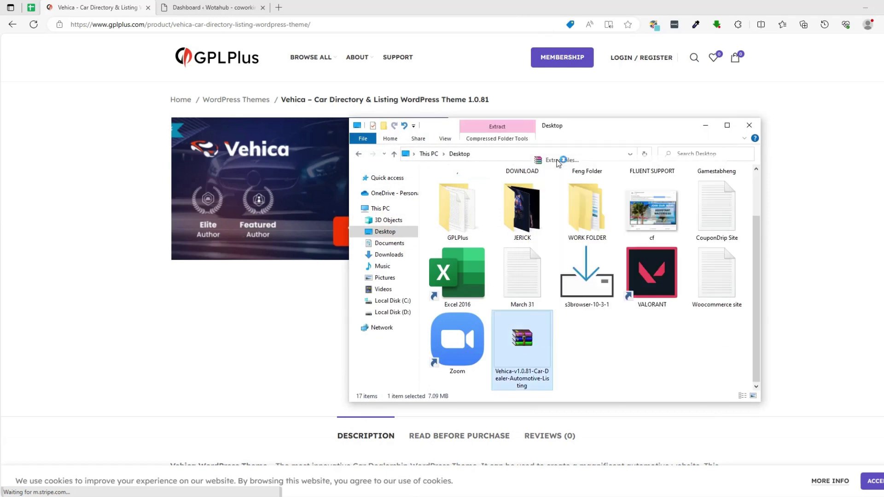
click(488, 351)
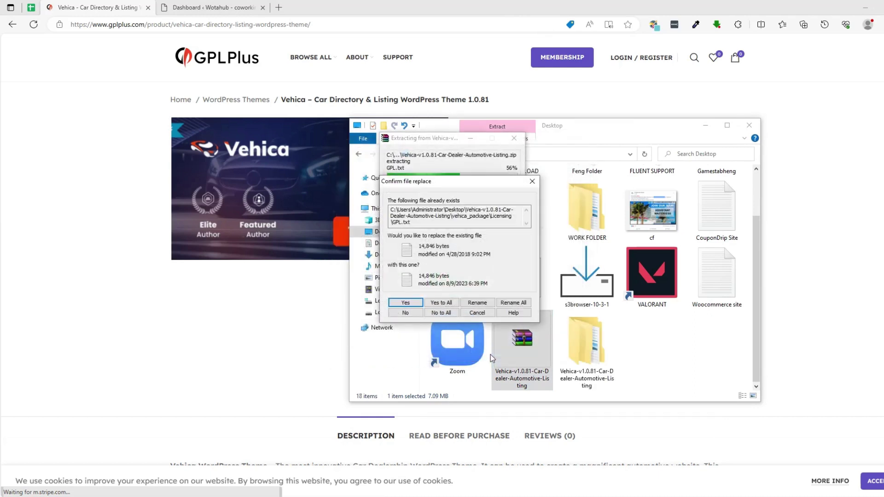
click(532, 183)
Open the extracted Vehica folder and its vehica_package subfolder to view the theme files.
double_click(581, 352)
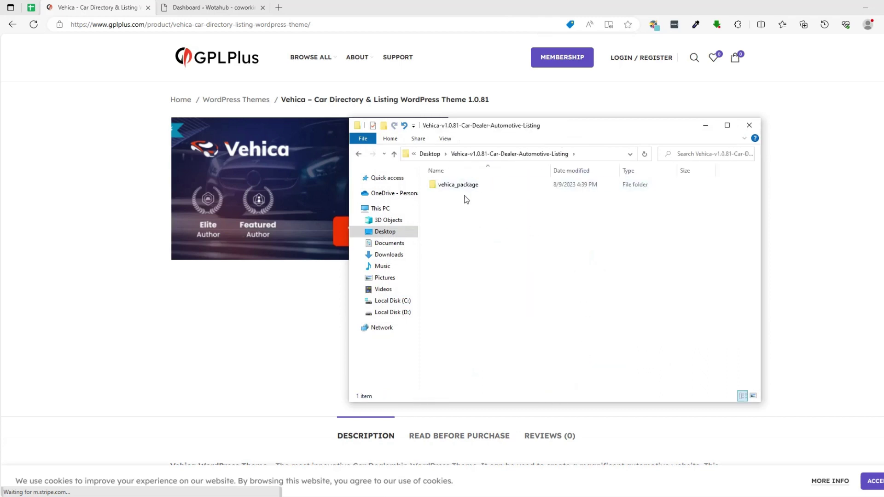
click(470, 186)
click(471, 186)
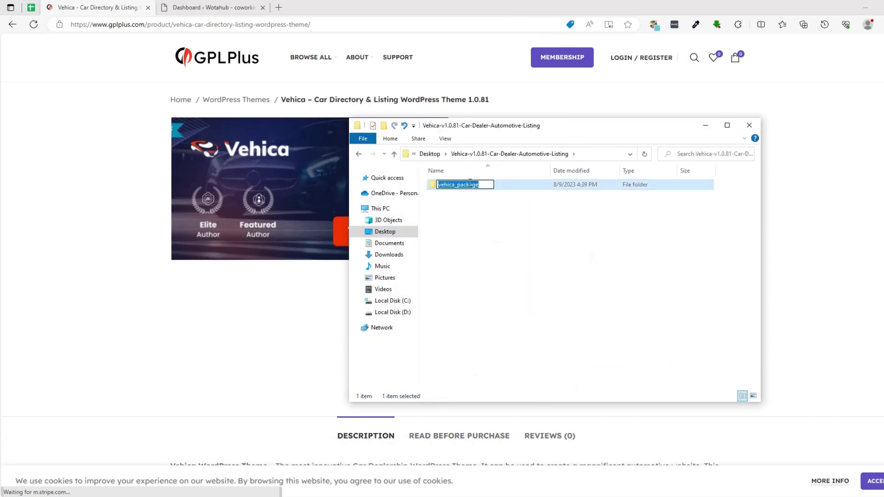
click(505, 189)
double_click(507, 190)
click(505, 189)
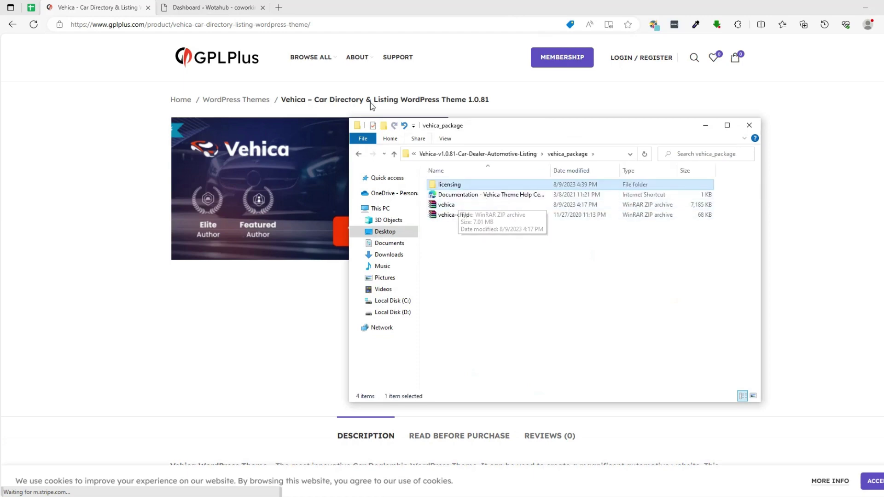
Switch to the WordPress dashboard in the browser and open the form for uploading a new theme.
click(217, 5)
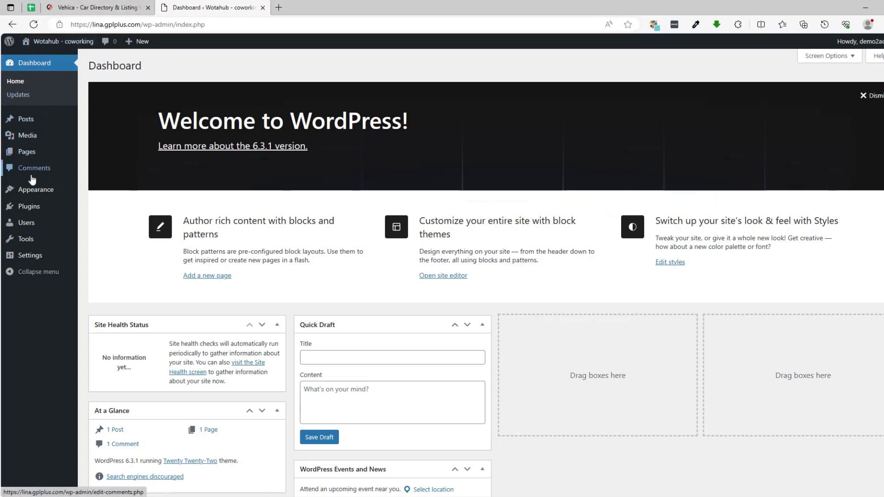
mouse_move(46, 190)
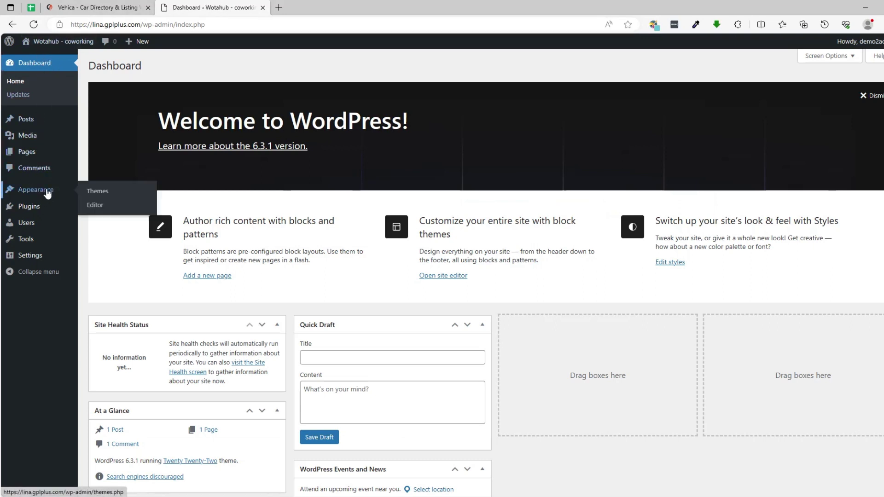
click(107, 192)
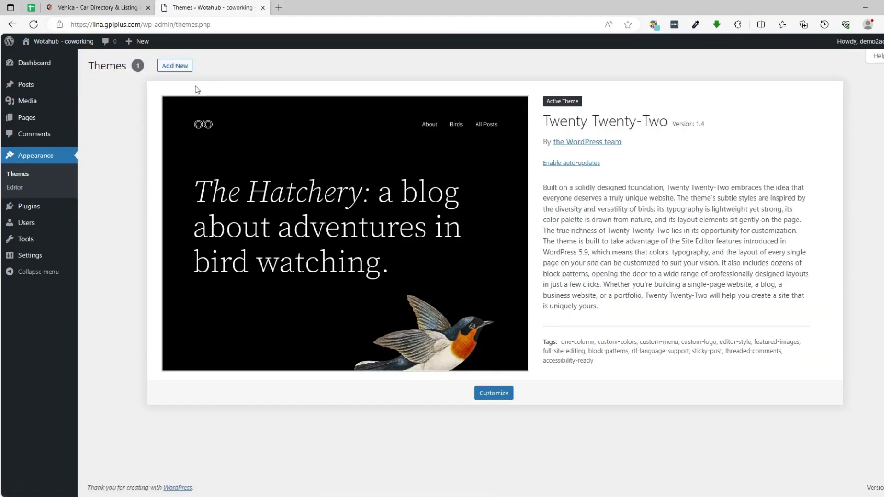
click(177, 66)
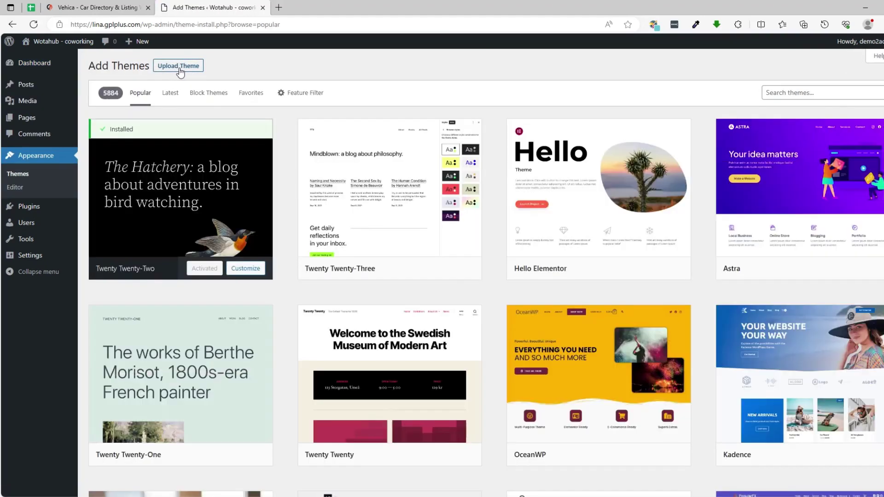
click(180, 69)
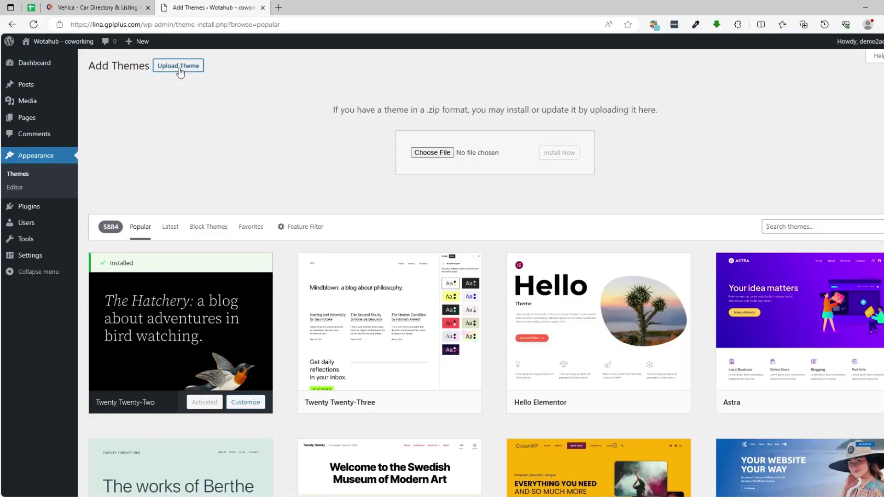
Choose the vehica ZIP archive from vehica_package inside the extracted Desktop folder as the theme file.
click(428, 155)
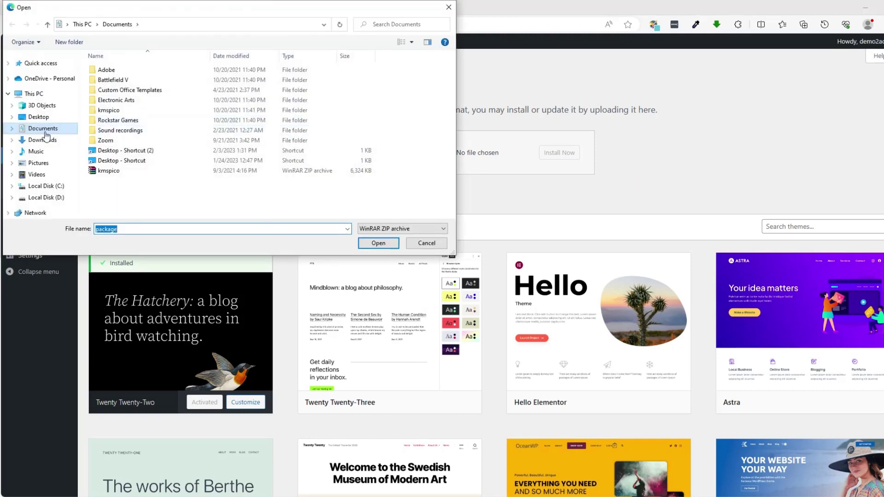
click(41, 118)
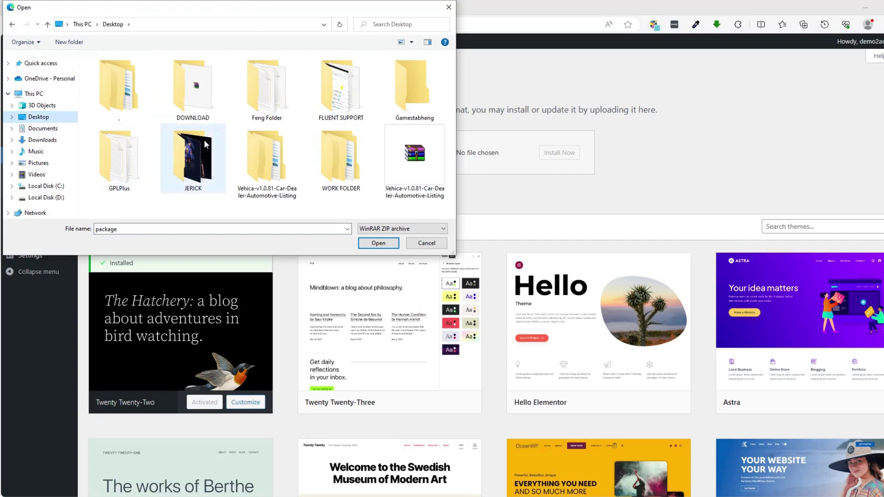
double_click(280, 156)
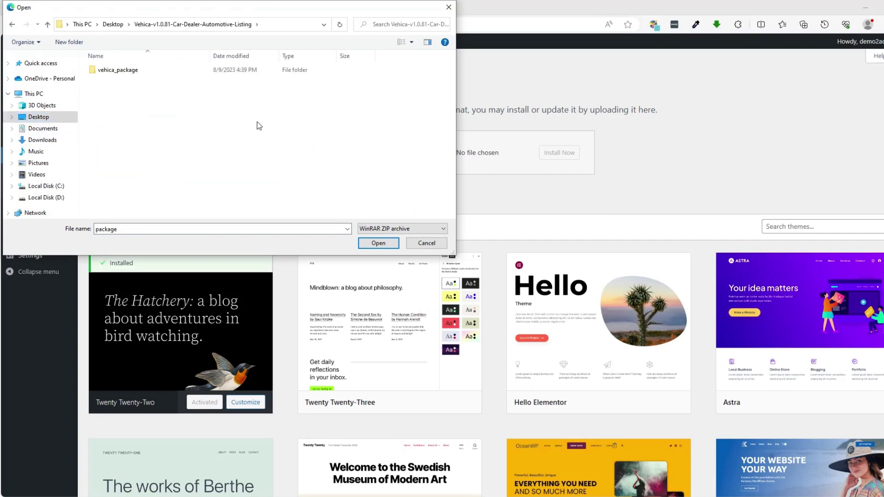
double_click(115, 73)
click(116, 91)
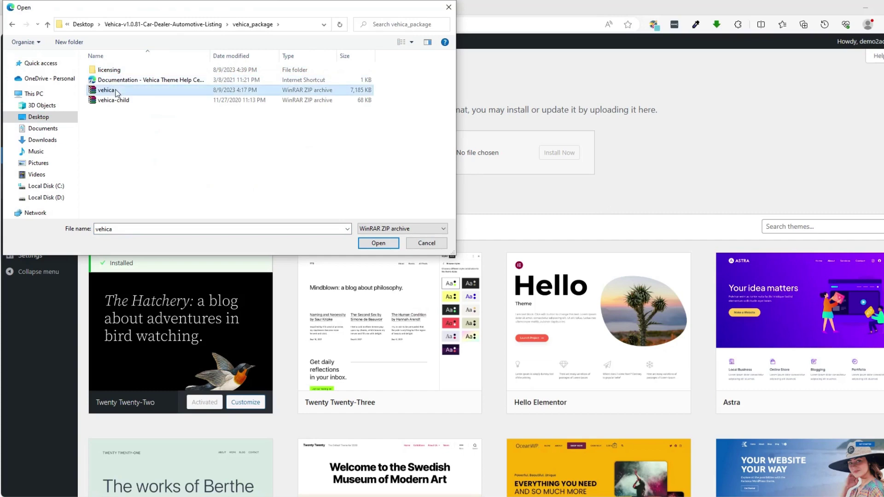
click(382, 247)
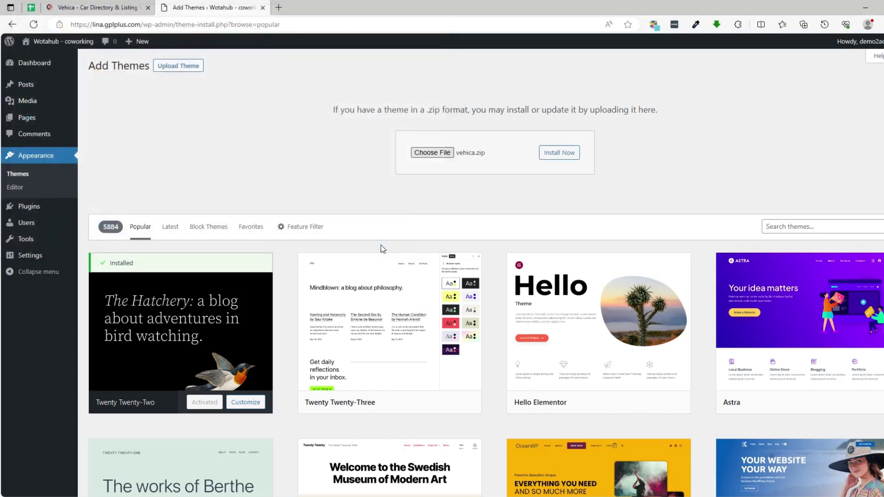
Install the theme from vehica.zip and activate it on the site.
click(558, 158)
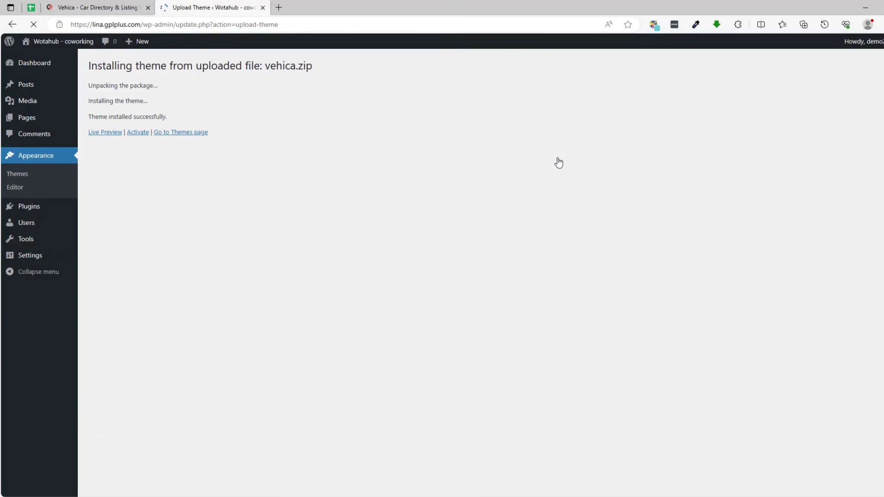
click(139, 134)
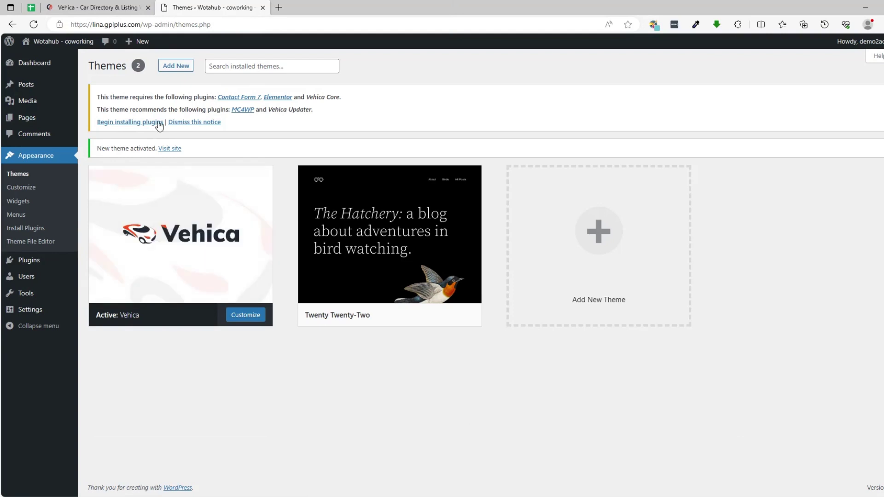
Bulk-install all the theme's plugins: Contact Form 7, Elementor, Vehica Core, MC4WP and Vehica Updater.
click(118, 122)
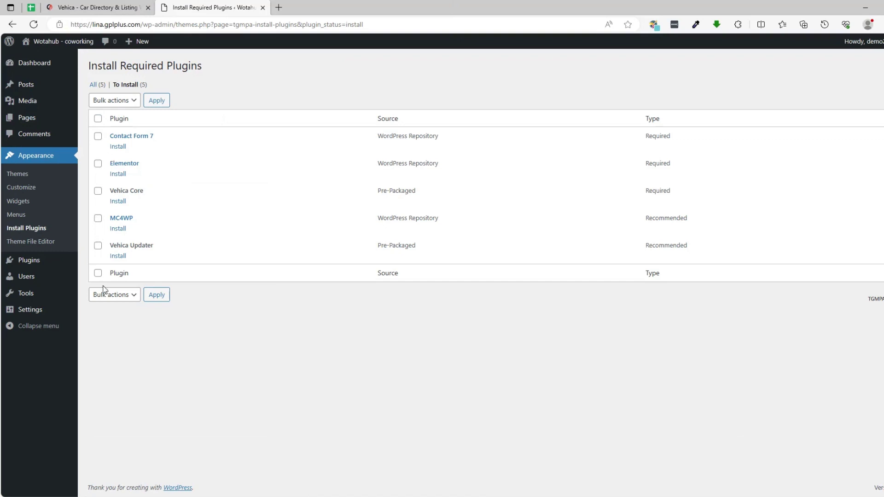
click(98, 118)
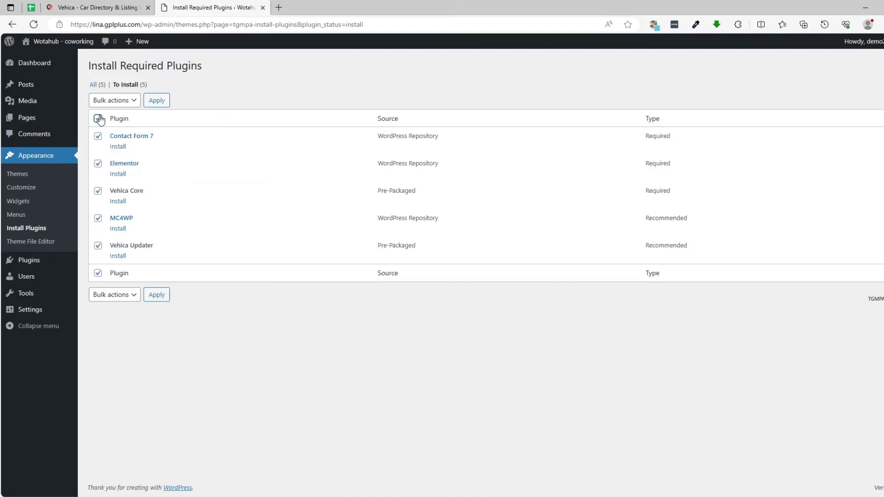
click(121, 106)
click(117, 125)
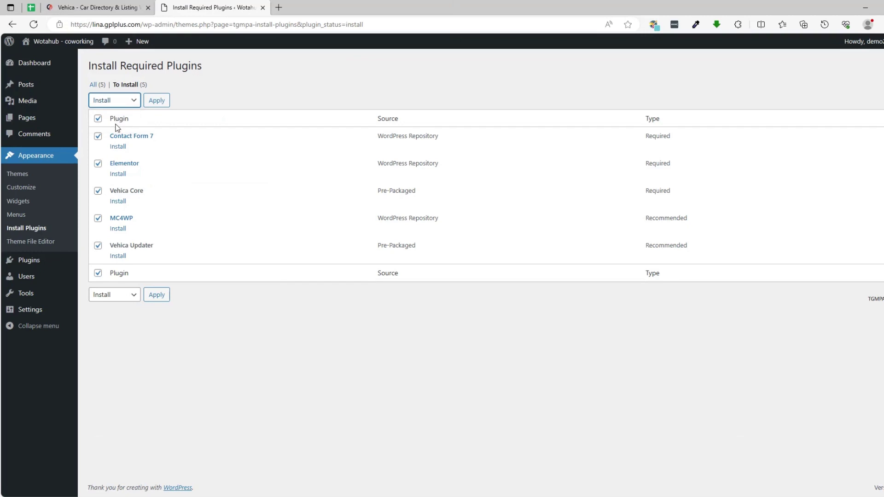
click(161, 104)
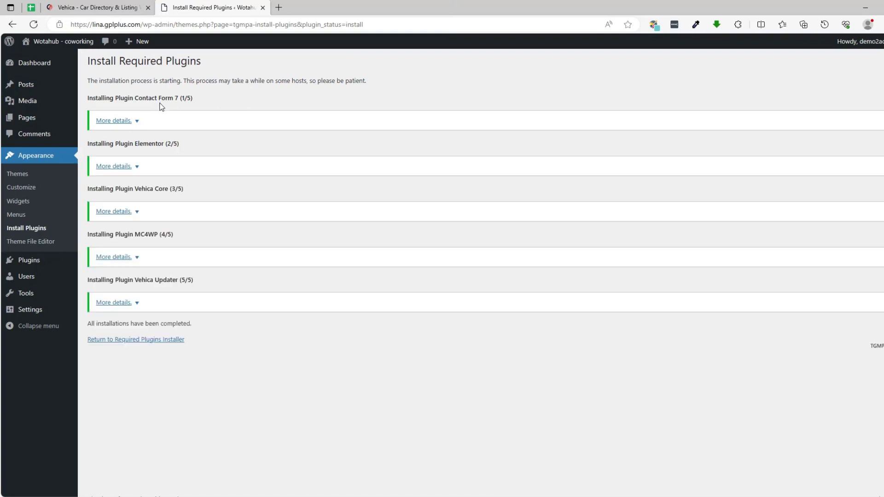
Return to the required plugins list and bulk-activate all five installed plugins.
click(144, 341)
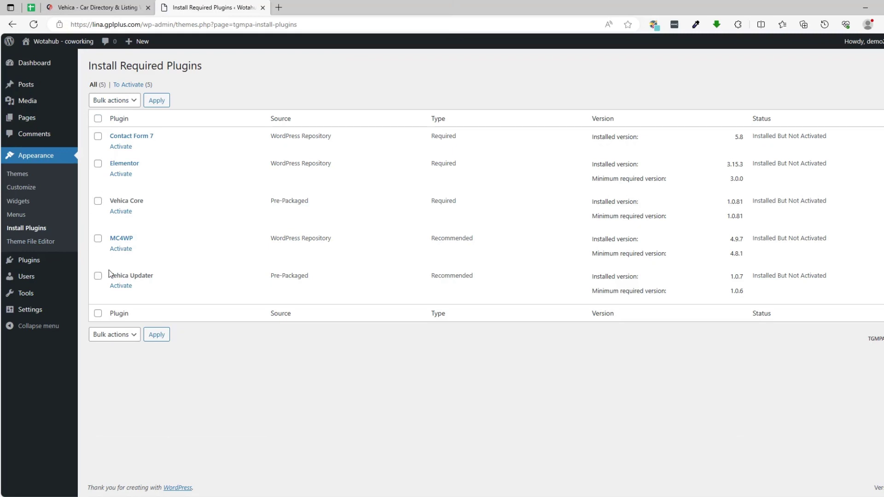
click(98, 119)
click(116, 100)
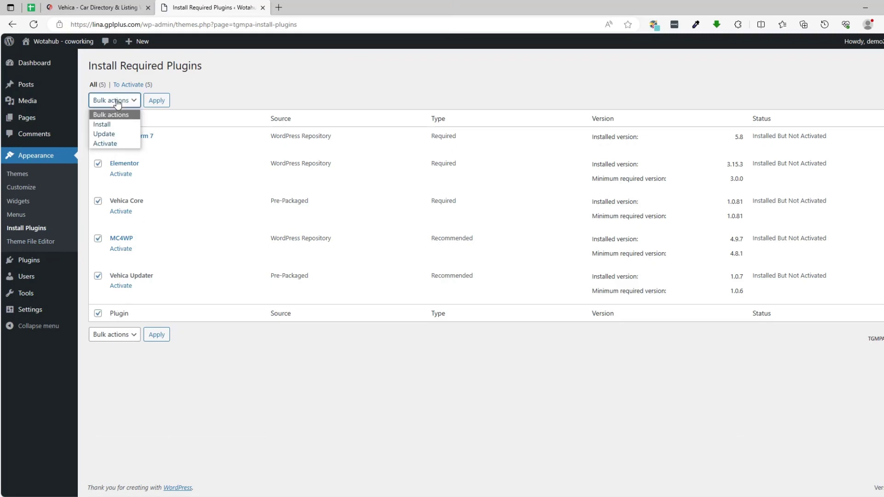
click(106, 146)
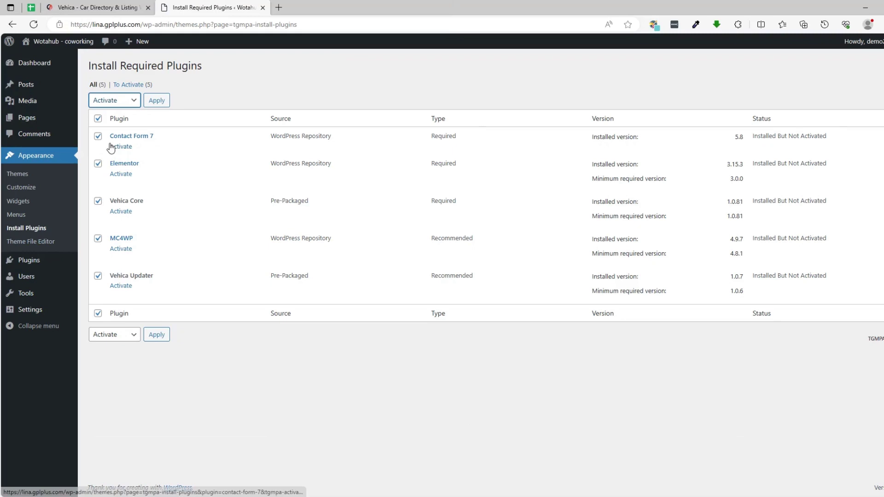
click(156, 101)
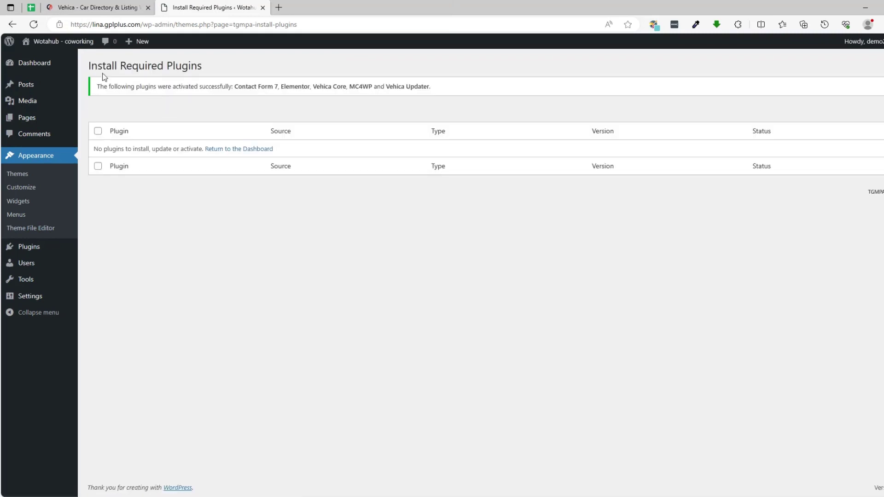
Import the Vehica demo content and finish the import with the Mosaic homepage.
click(45, 63)
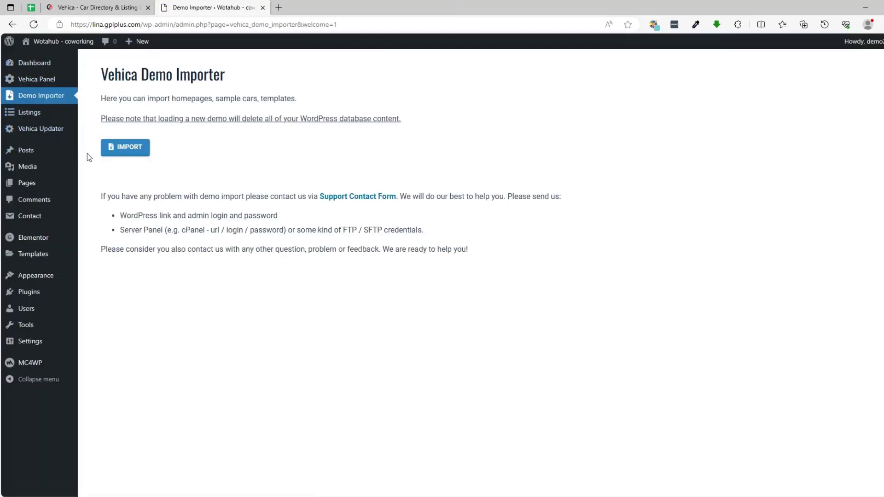
click(134, 146)
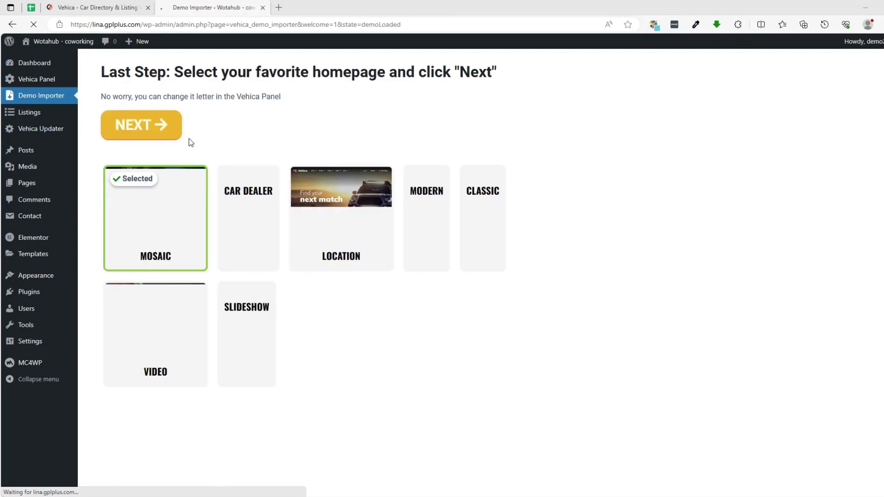
click(142, 128)
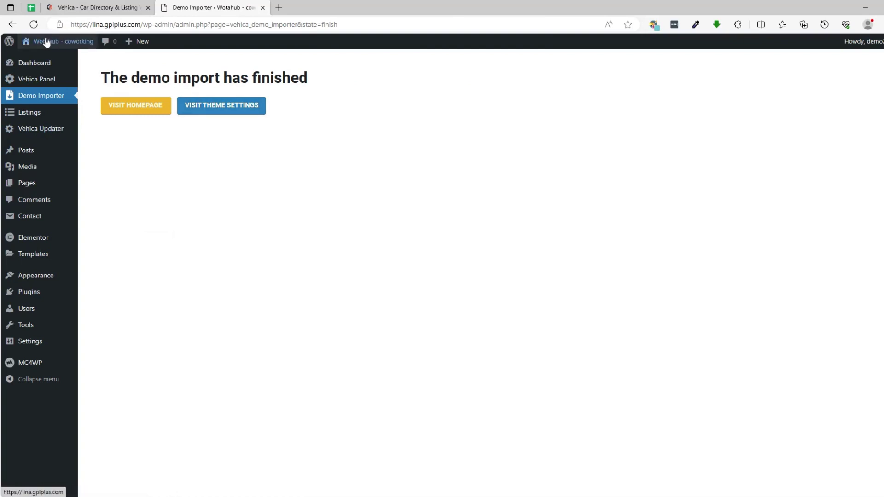
Visit the live site in a new browser tab and look through the imported homepage down to the footer.
mouse_move(46, 44)
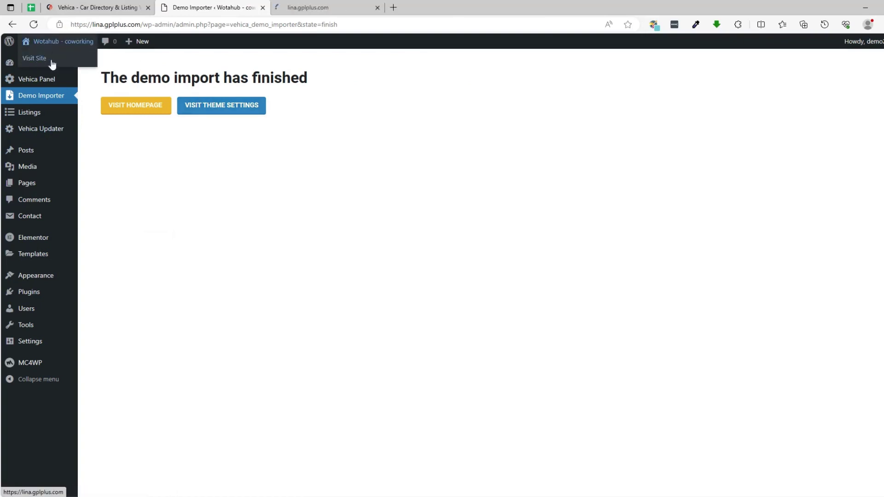
click(333, 9)
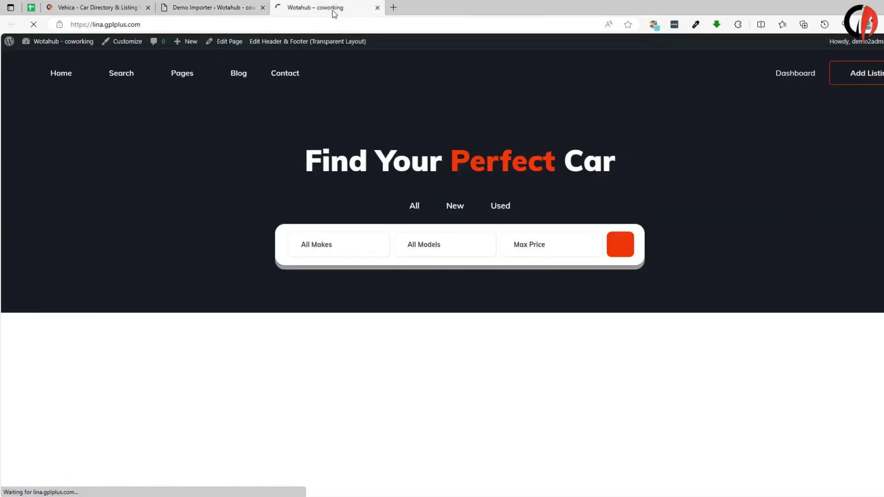
scroll(441, 146, down, 12)
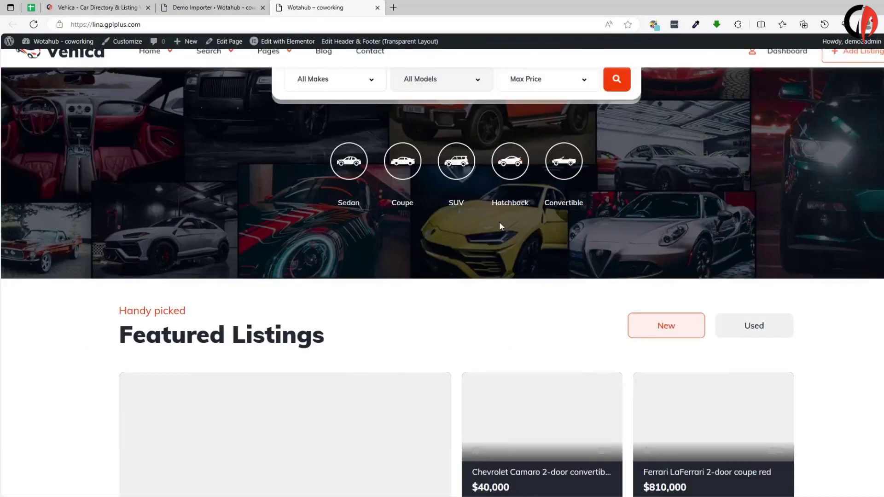
scroll(442, 318, down, 9)
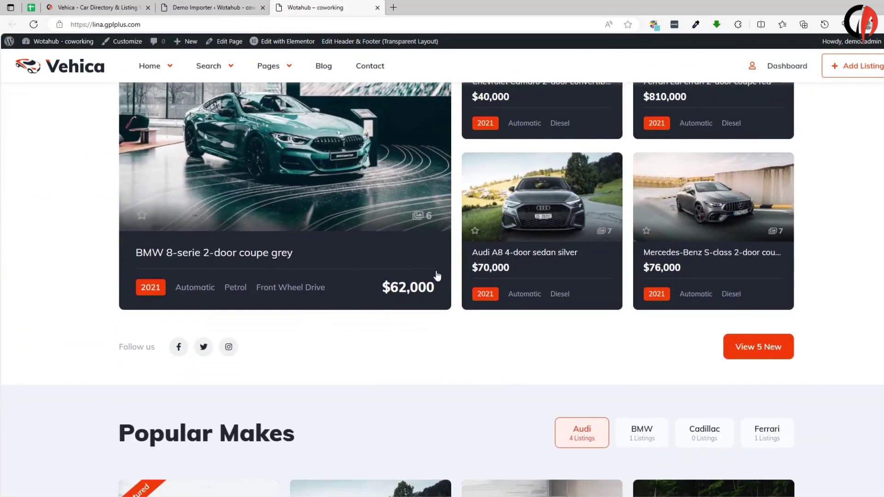
scroll(538, 340, down, 10)
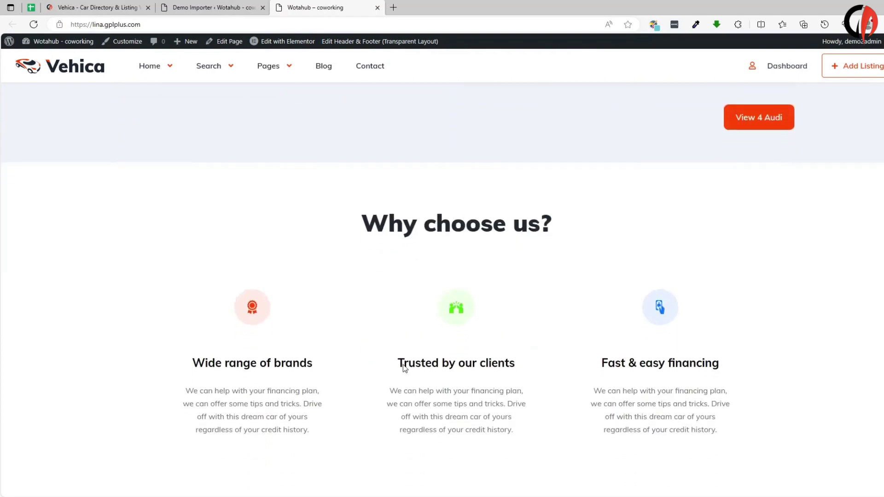
scroll(446, 401, down, 12)
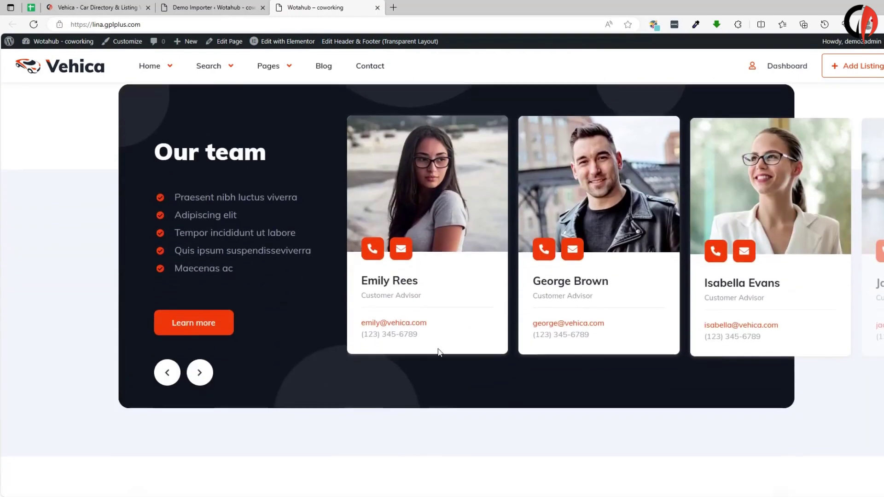
scroll(275, 357, down, 3)
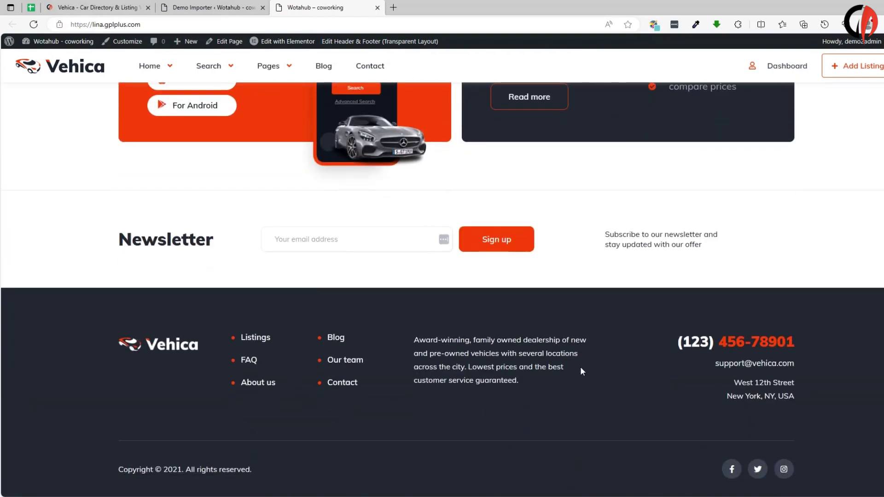